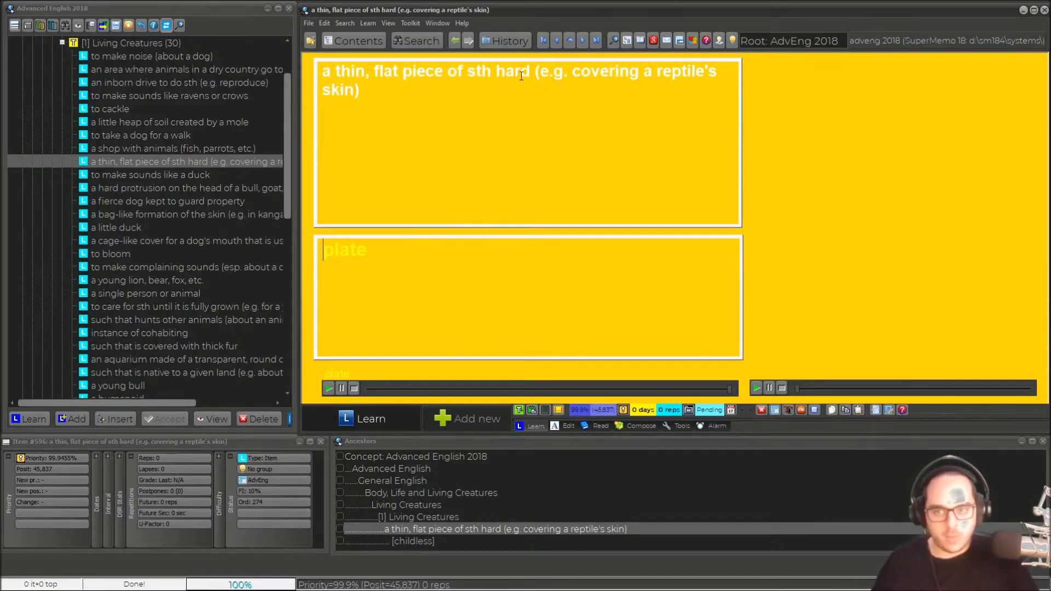
Step: Bring up the context menu's Text > Font options for the item's answer box
right_click(360, 252)
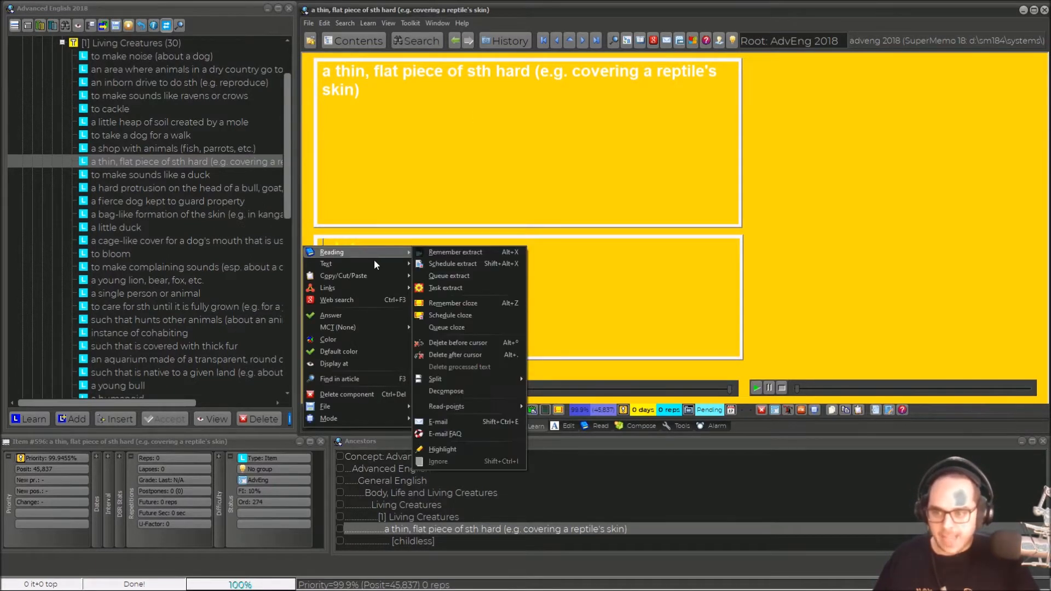
mouse_move(328, 264)
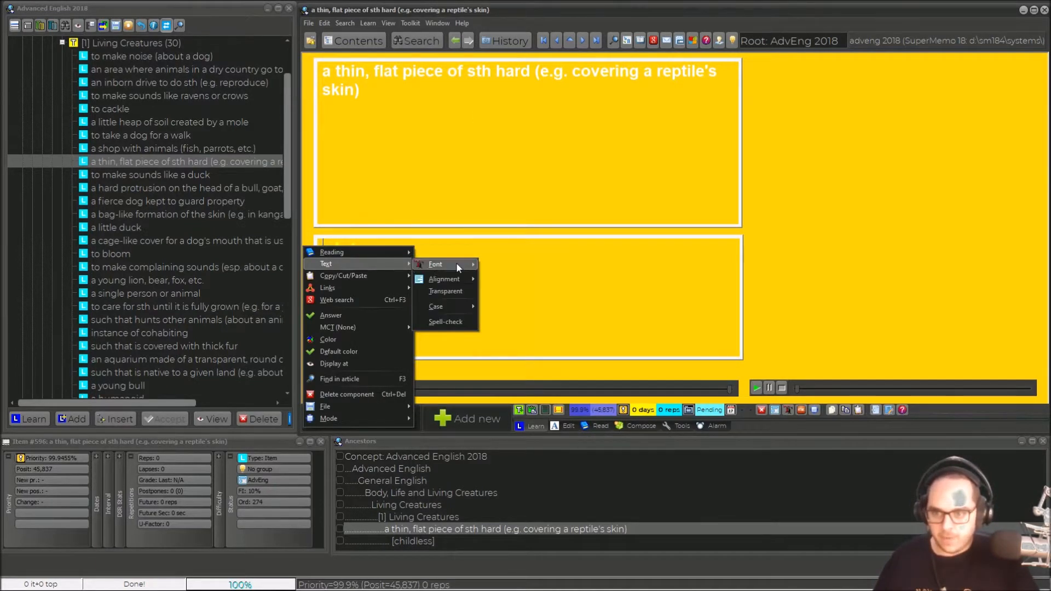
mouse_move(436, 264)
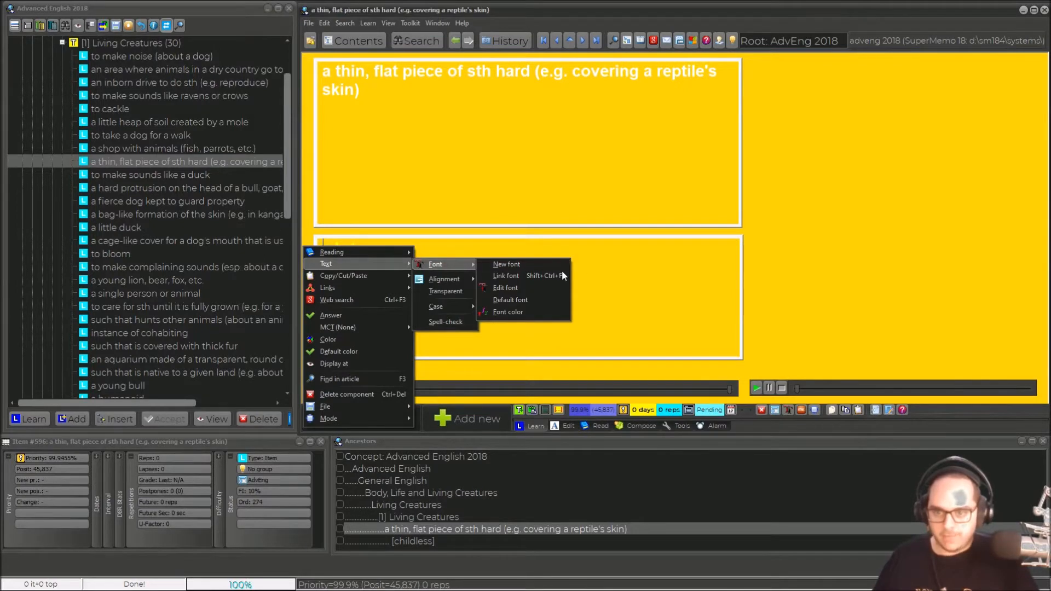
Step: Choose Link font, then preview the Question, Sound and Spelling registry fonts in turn
click(562, 272)
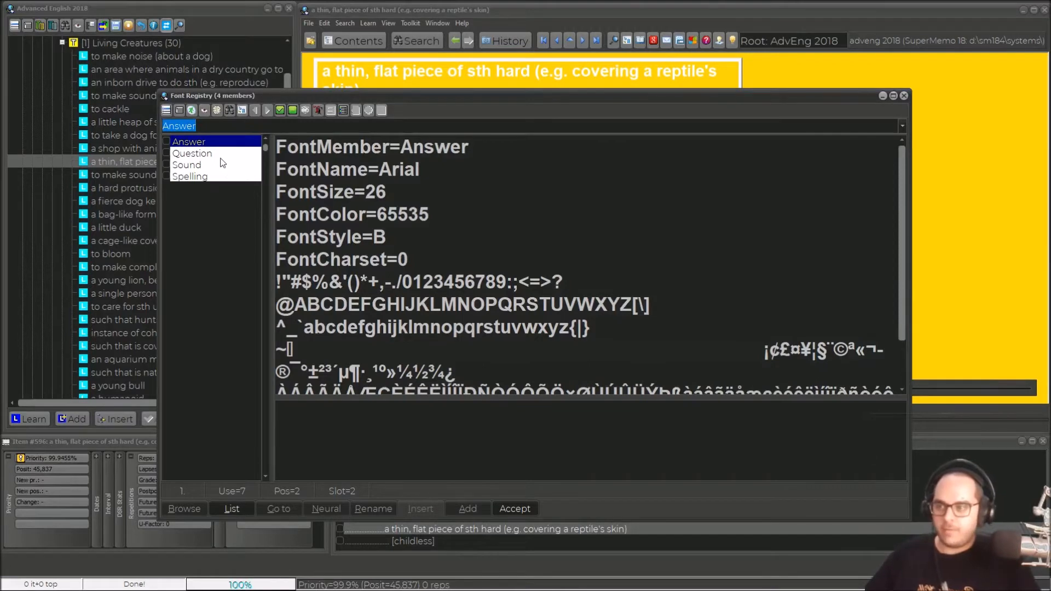
click(192, 155)
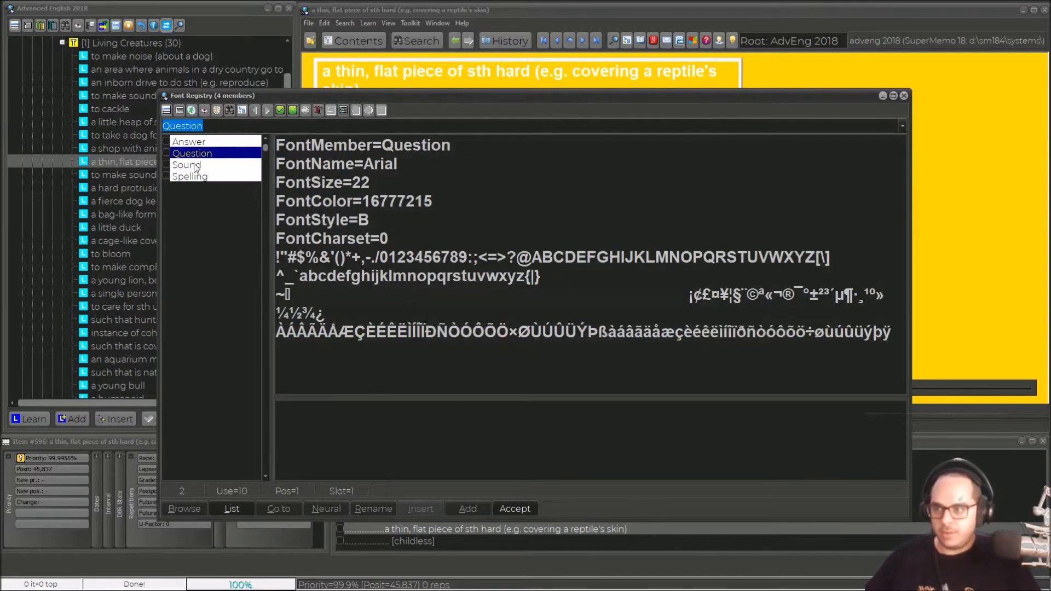
click(193, 164)
click(194, 176)
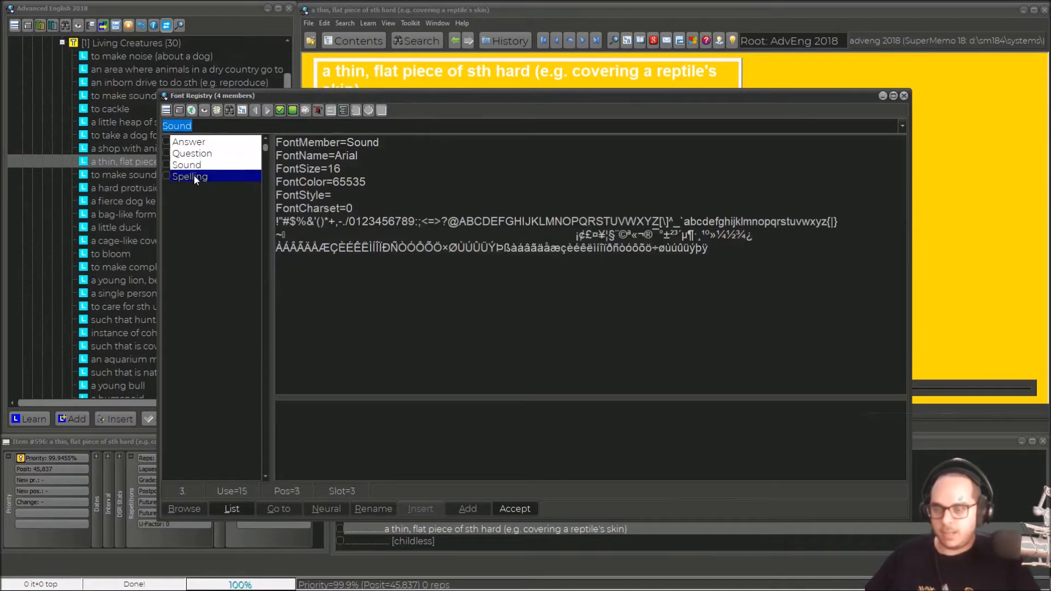
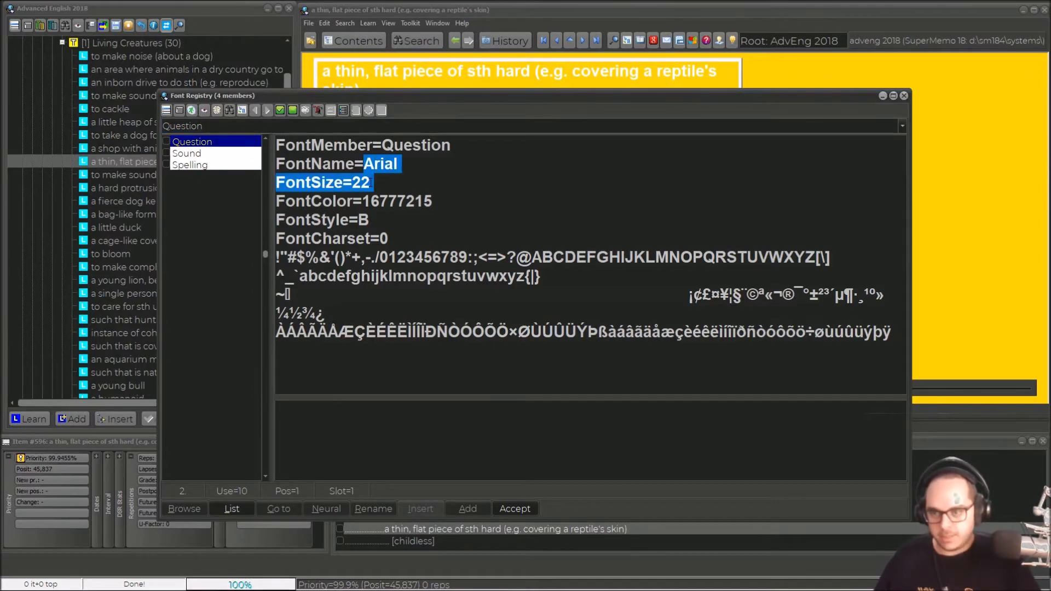
Step: Review the Question style's colour value in the Font Registry and close the registry
mouse_move(371, 183)
mouse_down()
mouse_move(432, 201)
mouse_move(368, 201)
mouse_up()
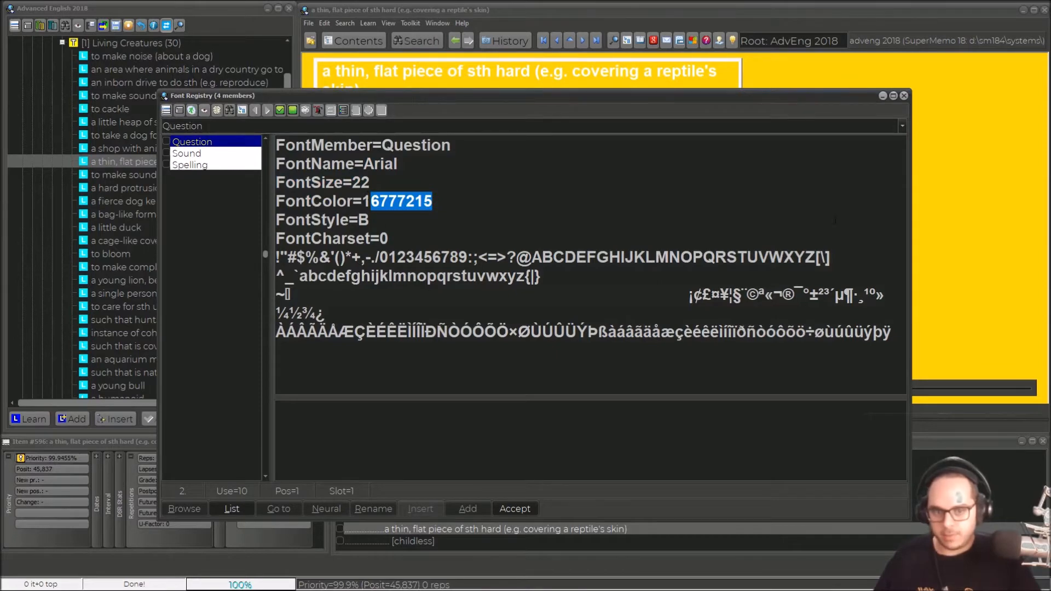
click(904, 95)
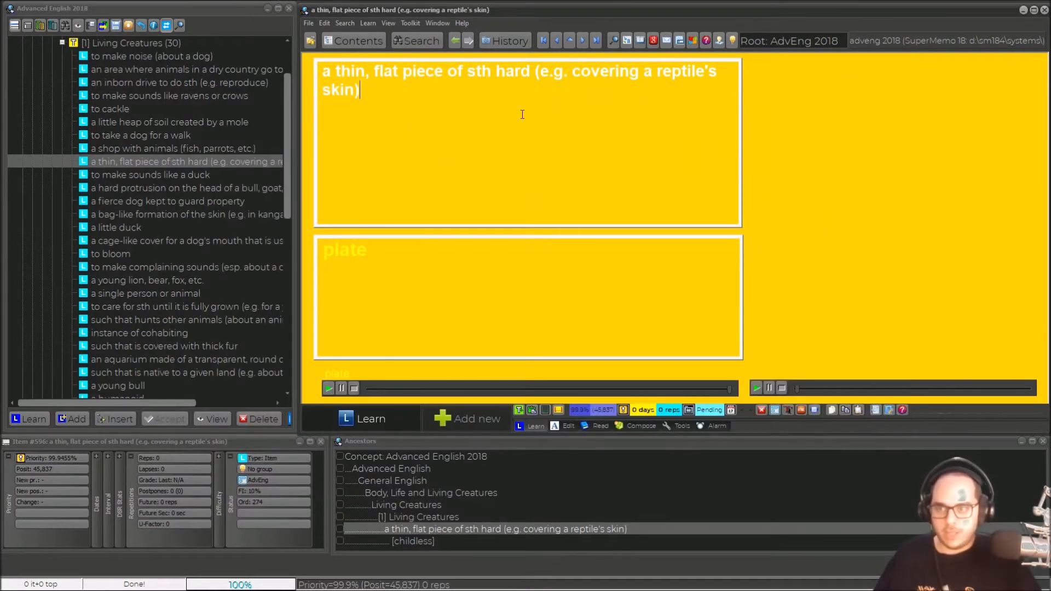
Step: Select part of the answer word 'plate' and bring up its font settings via Text > Font
click(390, 266)
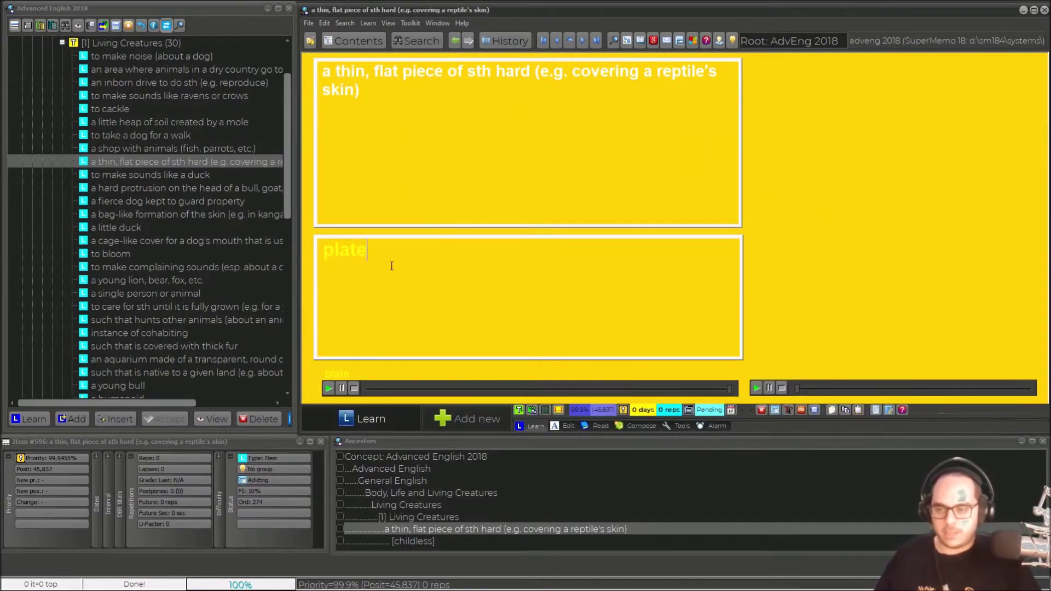
drag(368, 252, 352, 251)
right_click(360, 251)
mouse_move(324, 264)
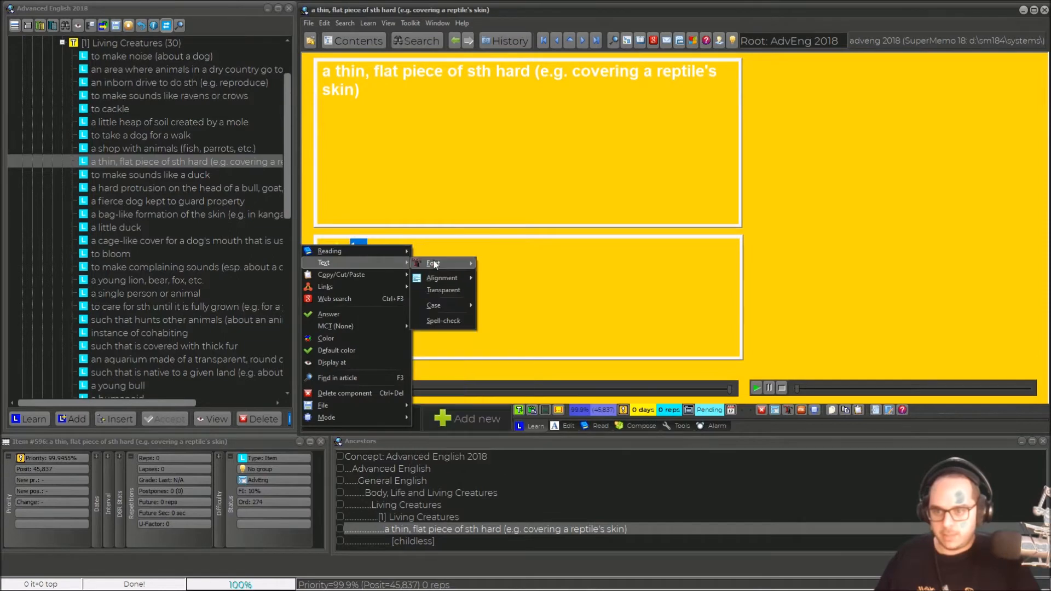
mouse_move(434, 264)
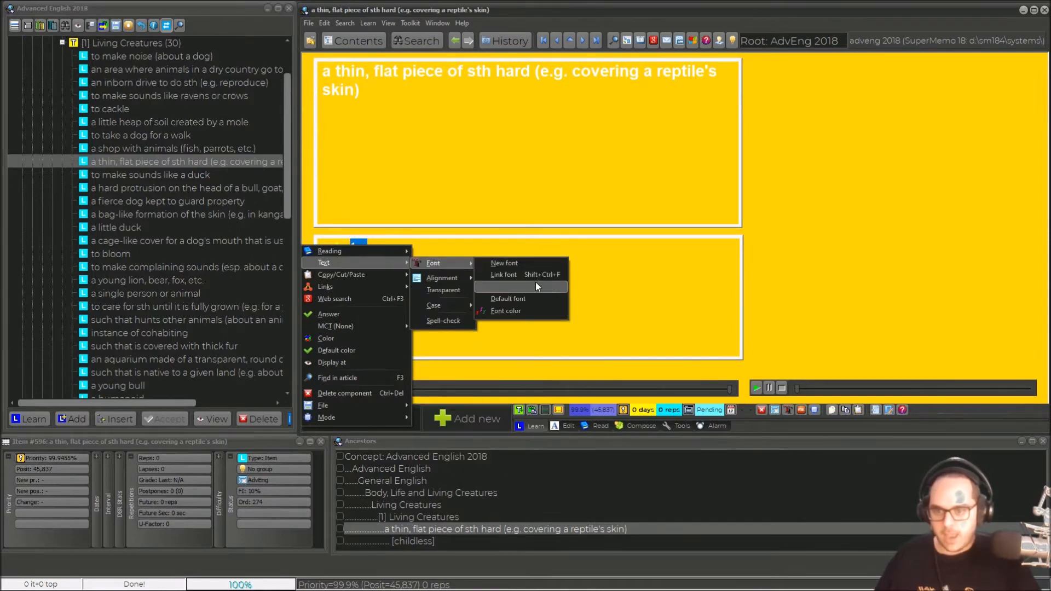
click(535, 282)
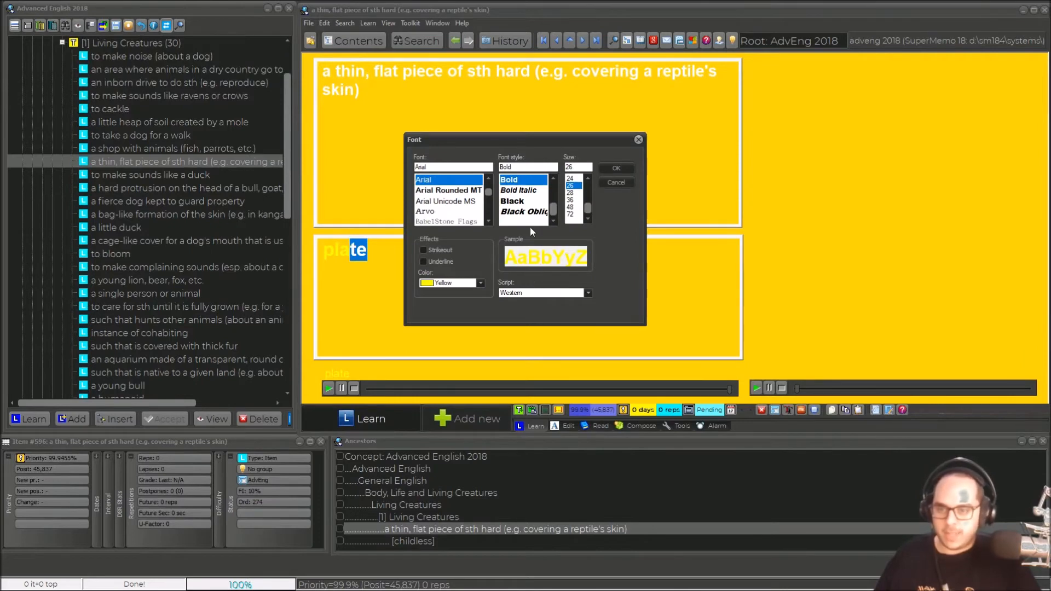
Step: Set the answer's font colour to White and its font to Montserrat, then apply
click(480, 284)
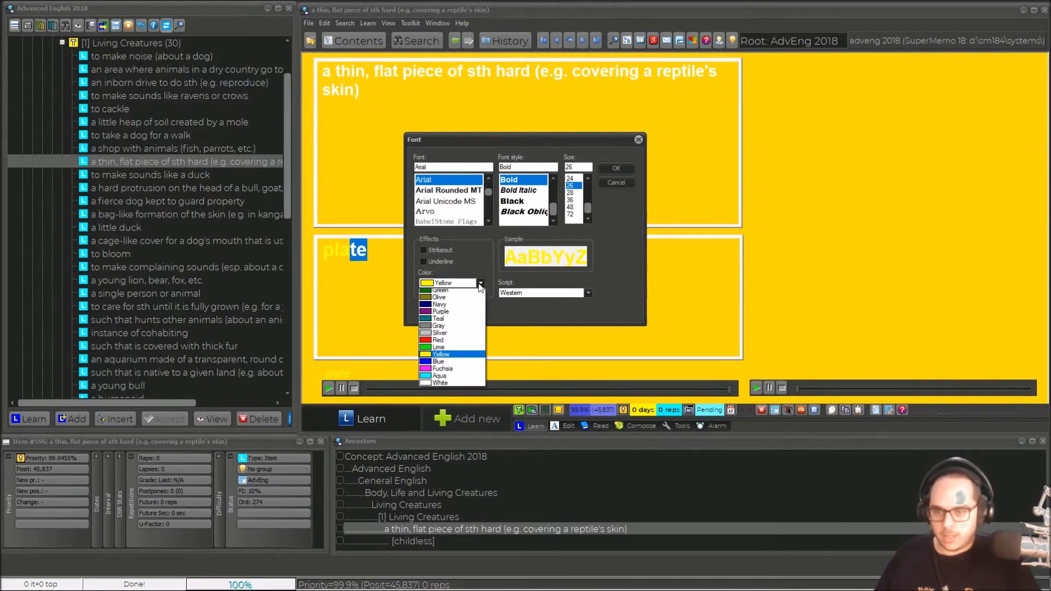
click(456, 402)
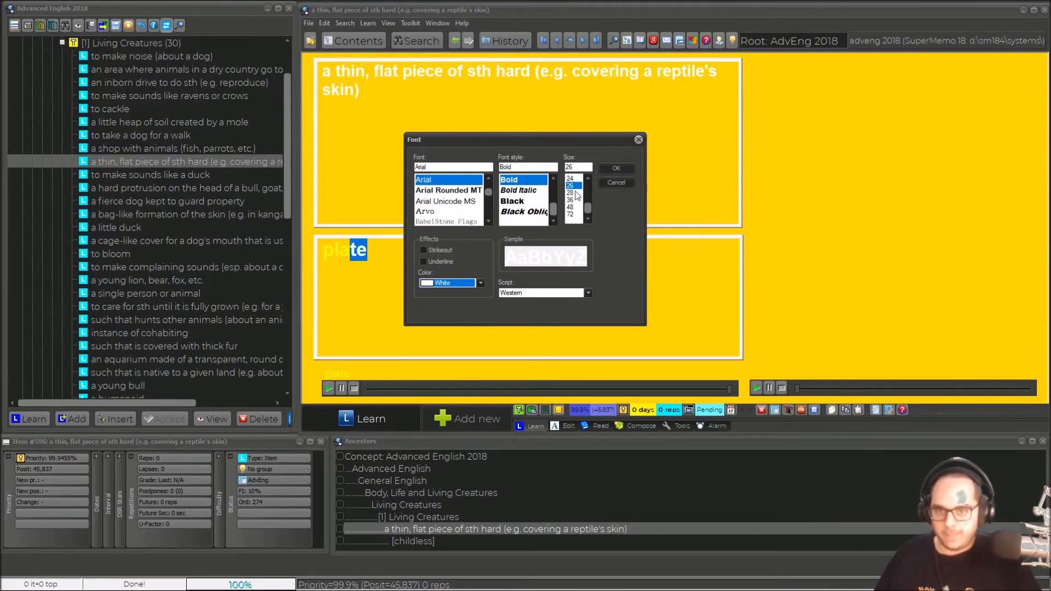
drag(486, 192, 486, 187)
click(423, 201)
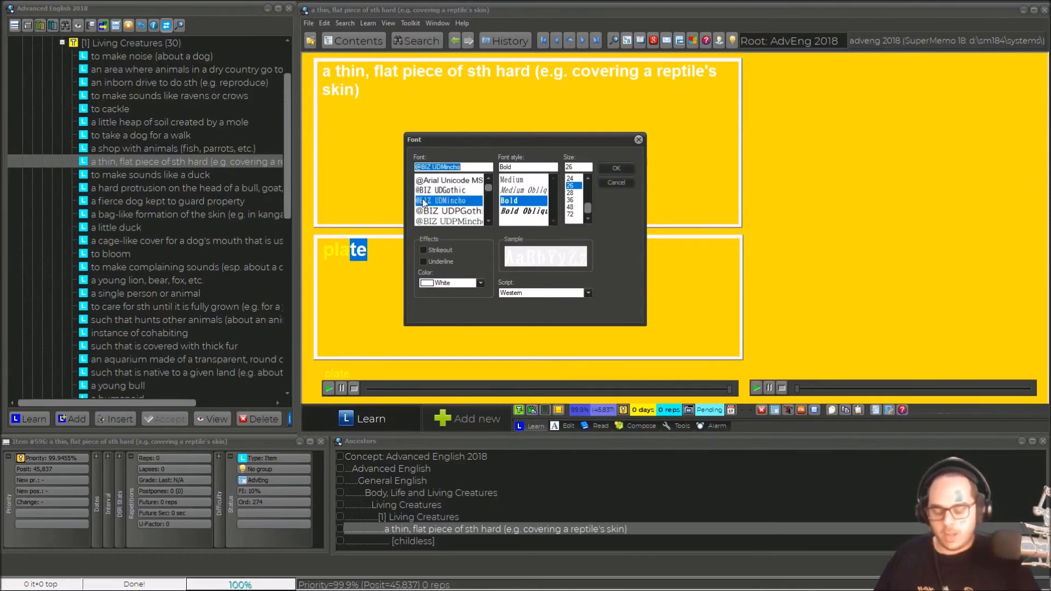
text(mon)
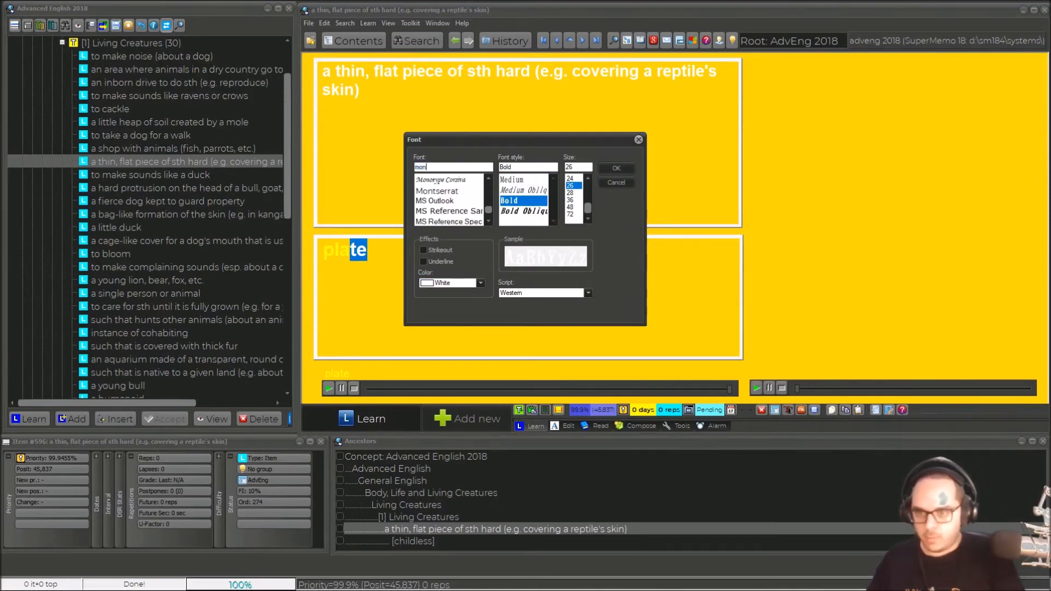
text(t)
click(437, 180)
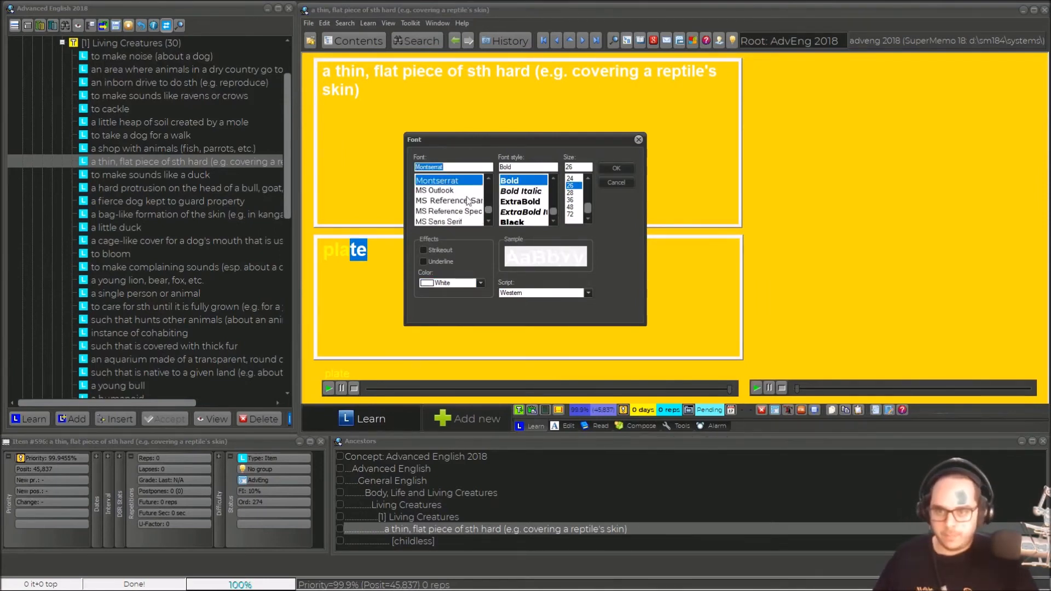
click(608, 168)
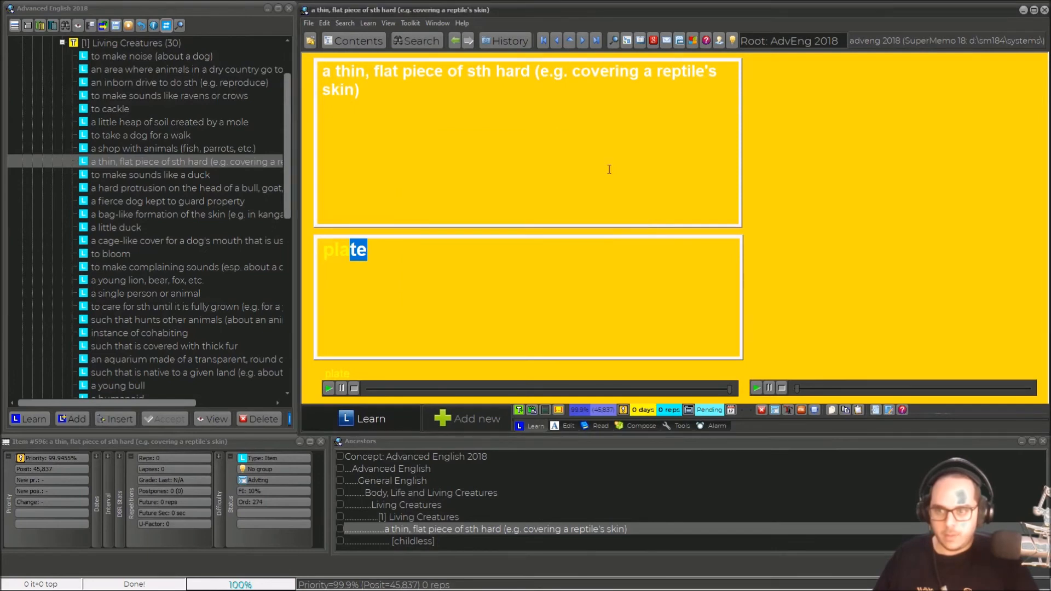
Step: Deselect the restyled answer and move to the item 'a hard protrusion on the head of a bull, goat, etc.'
click(489, 268)
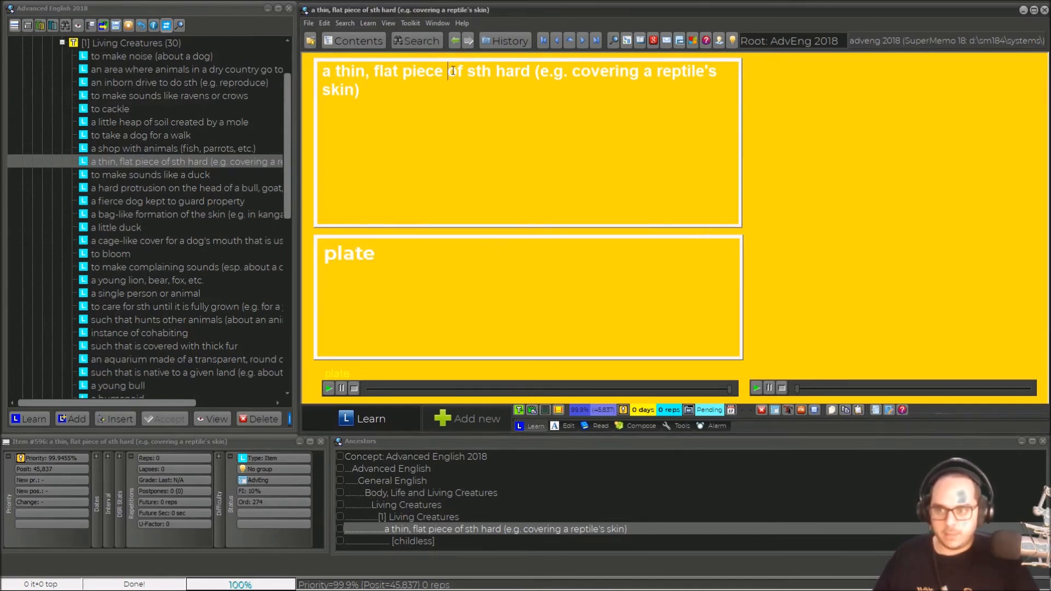
click(126, 191)
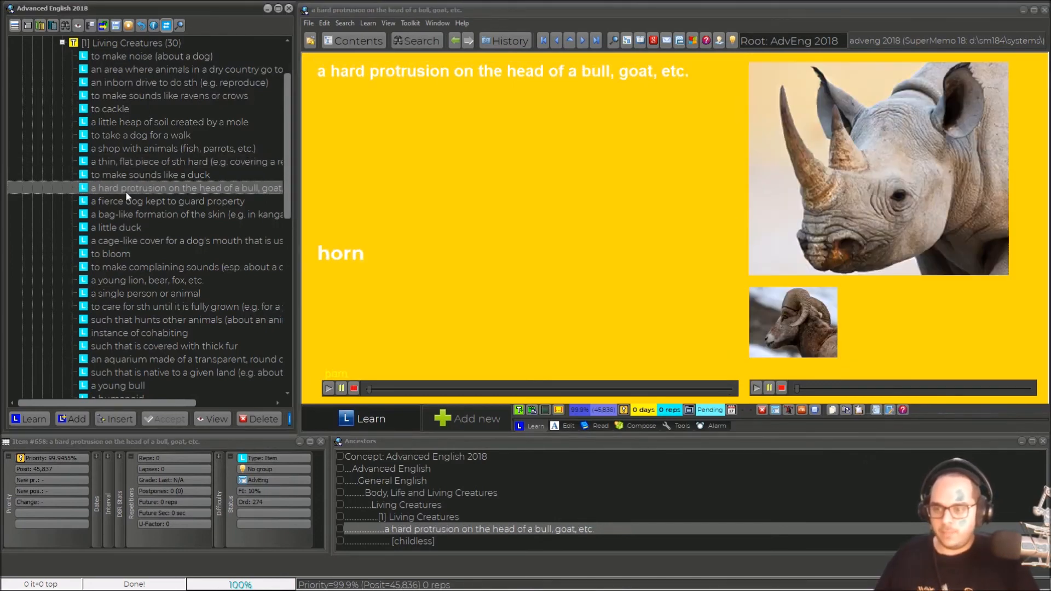